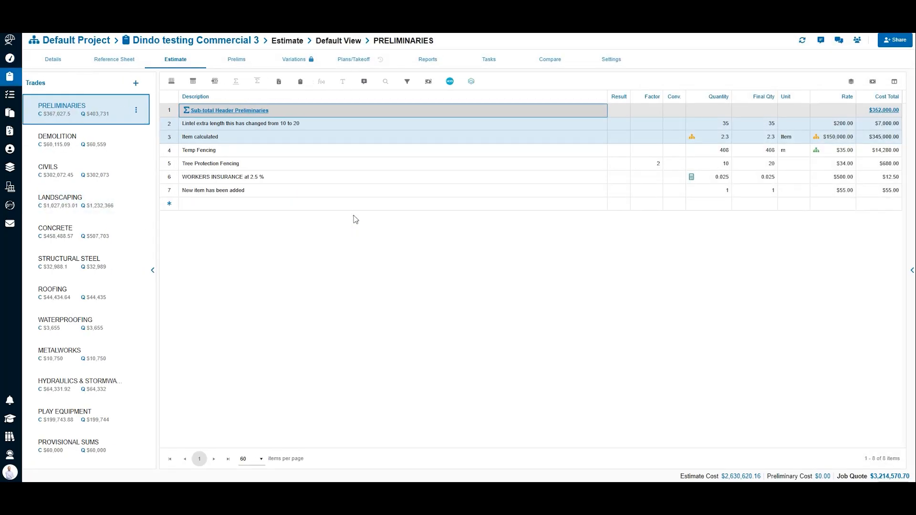
# Step: Create a quote group for the Demolition trade in the job's quote comparison with the due date 27/11/2025
pyautogui.click(549, 62)
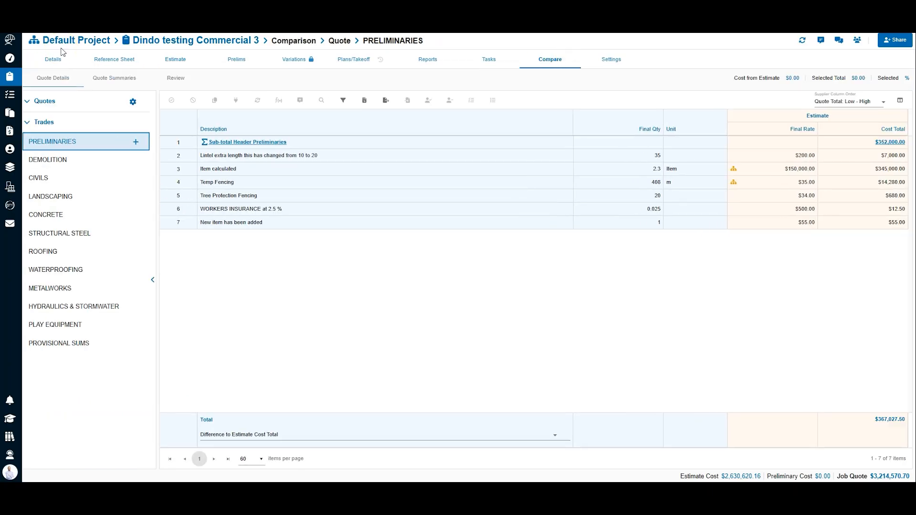
pyautogui.click(63, 160)
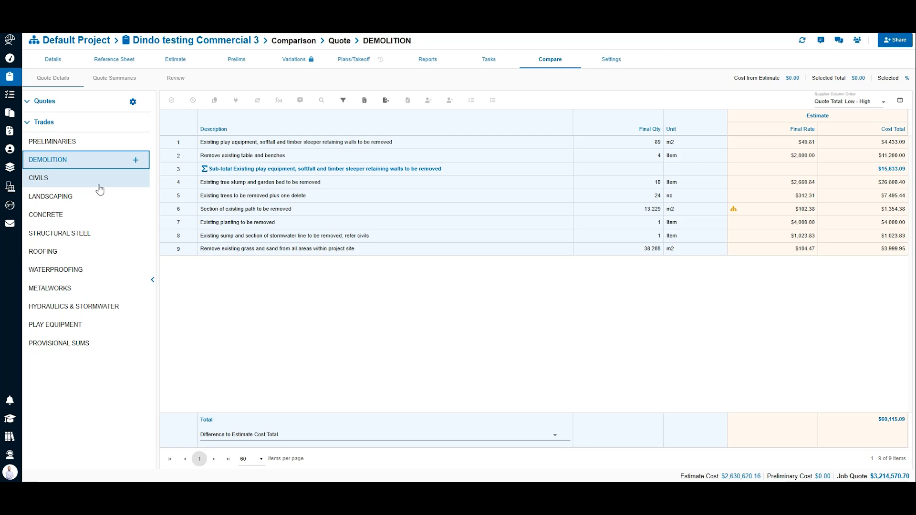
pyautogui.click(136, 161)
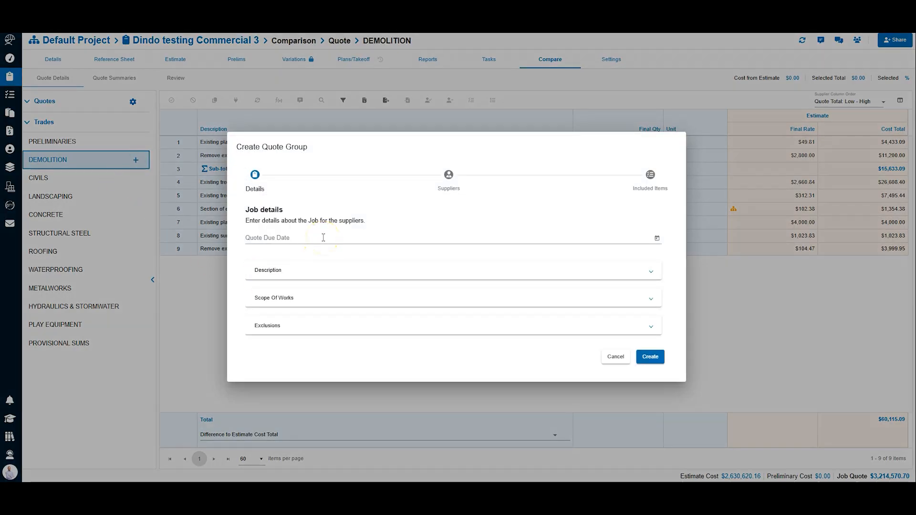
pyautogui.click(323, 237)
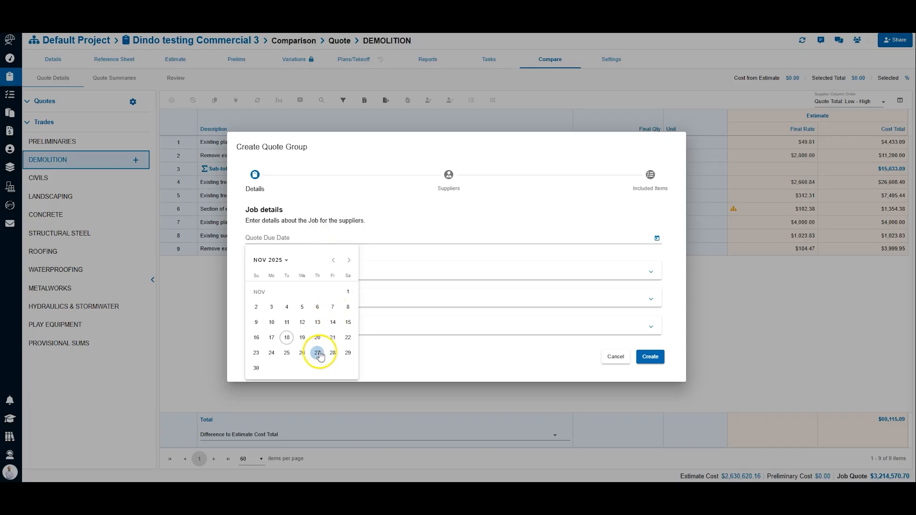
pyautogui.click(319, 354)
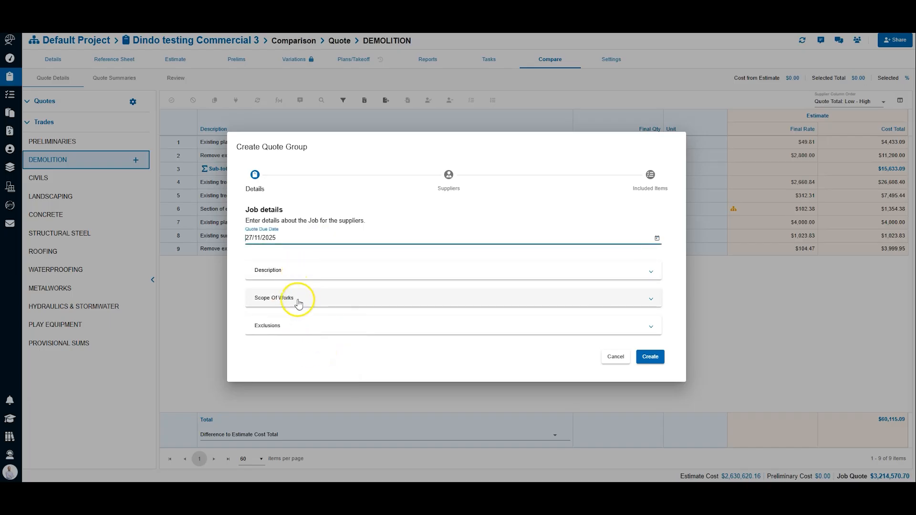
pyautogui.click(649, 357)
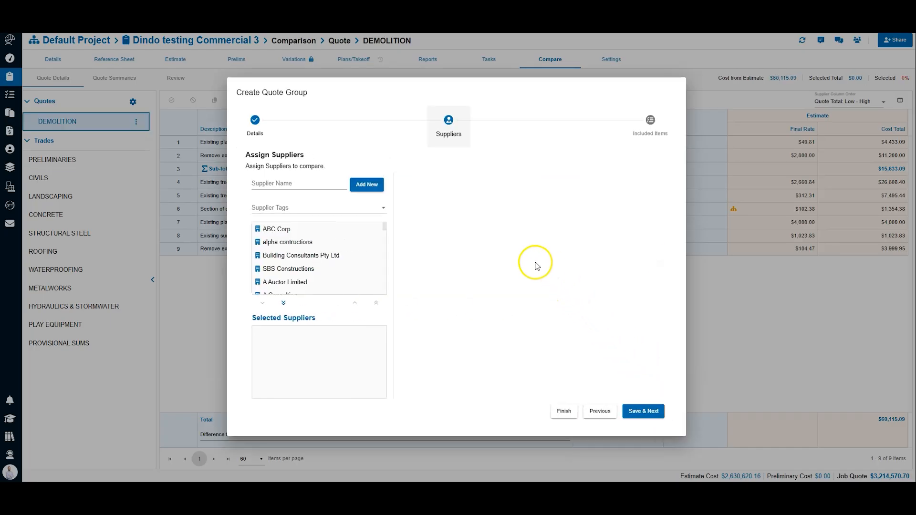
# Step: Assign ABC Corp and the individual carpenter as suppliers, and finish the quote group with all Demolition items included
pyautogui.doubleClick(285, 230)
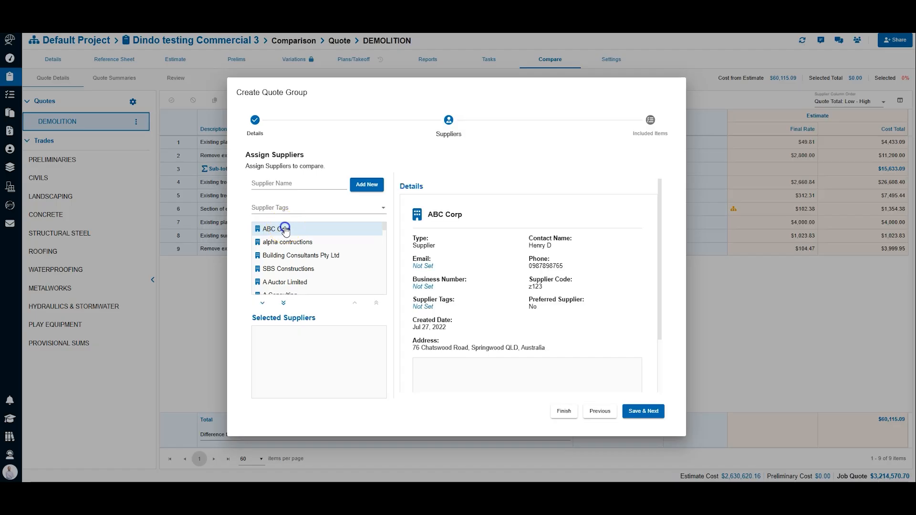
pyautogui.click(279, 185)
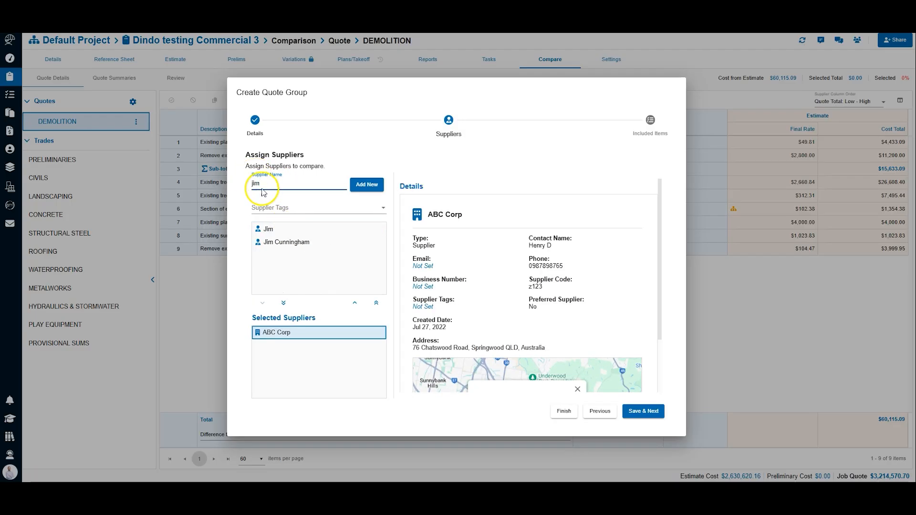
pyautogui.doubleClick(267, 230)
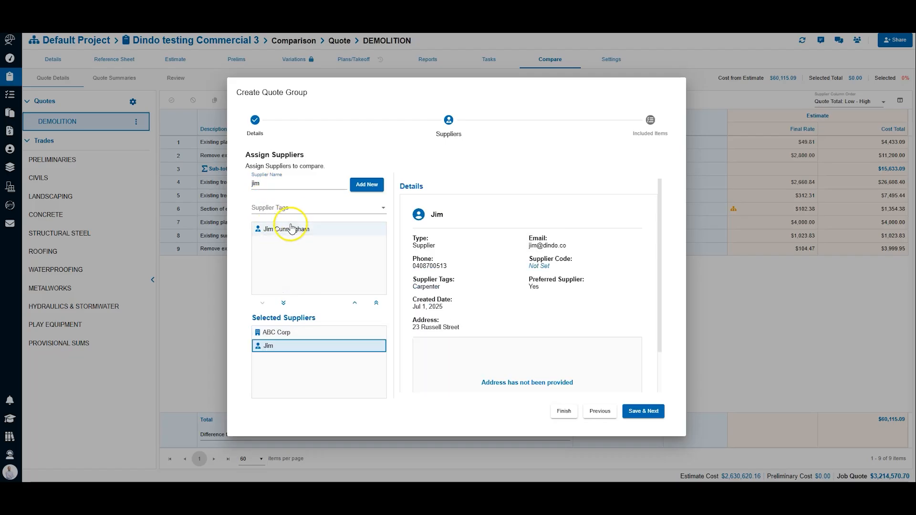
pyautogui.click(295, 208)
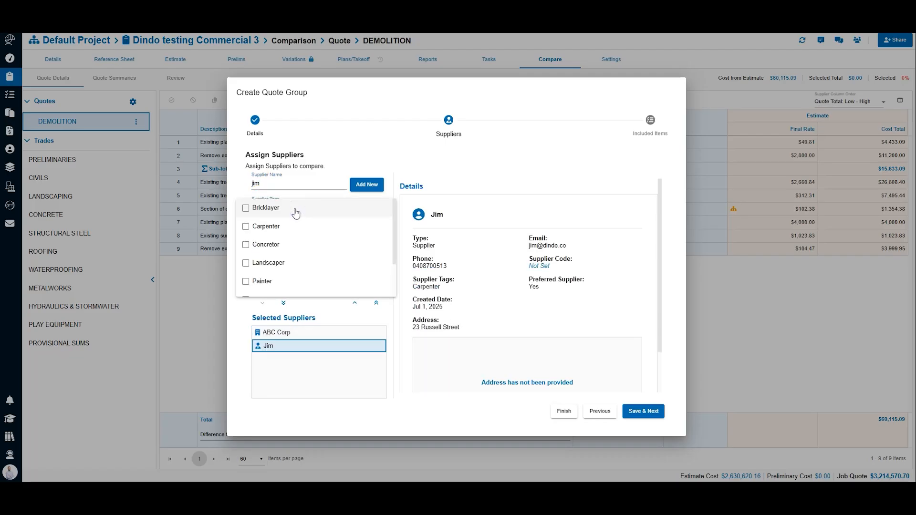
pyautogui.click(304, 185)
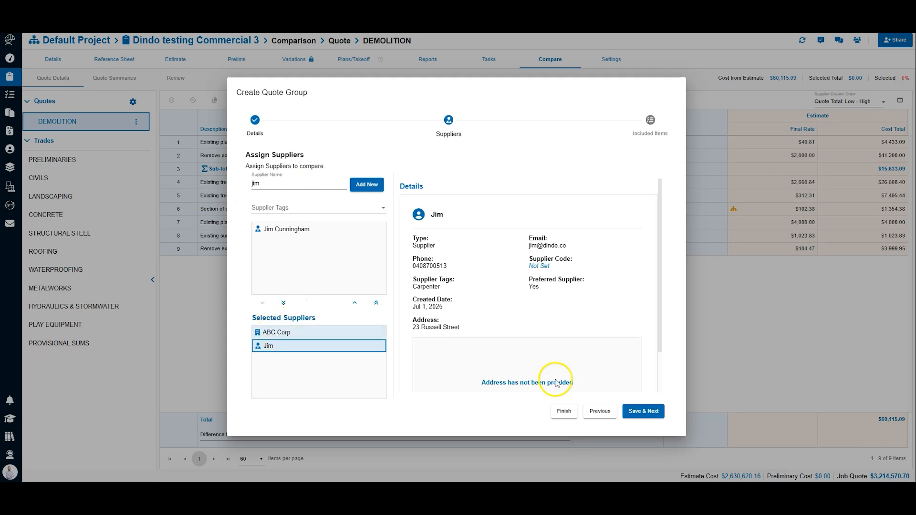
pyautogui.click(643, 413)
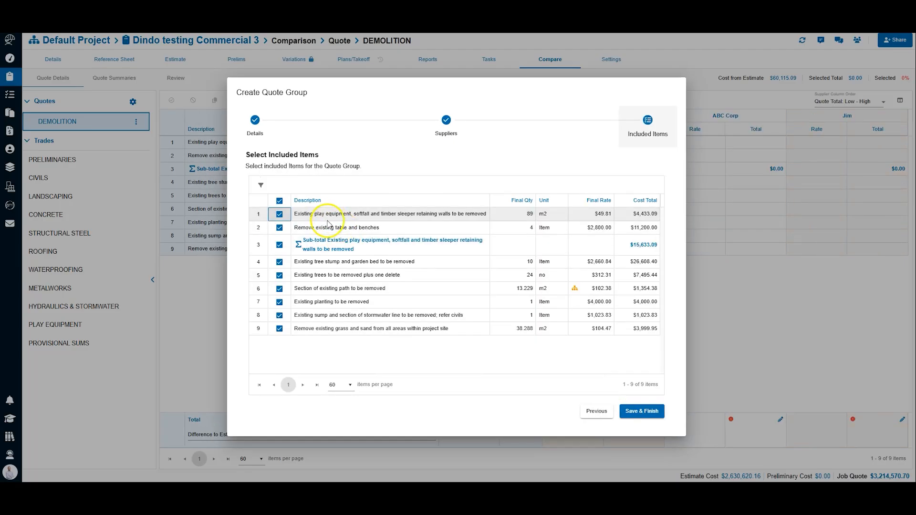
pyautogui.click(638, 412)
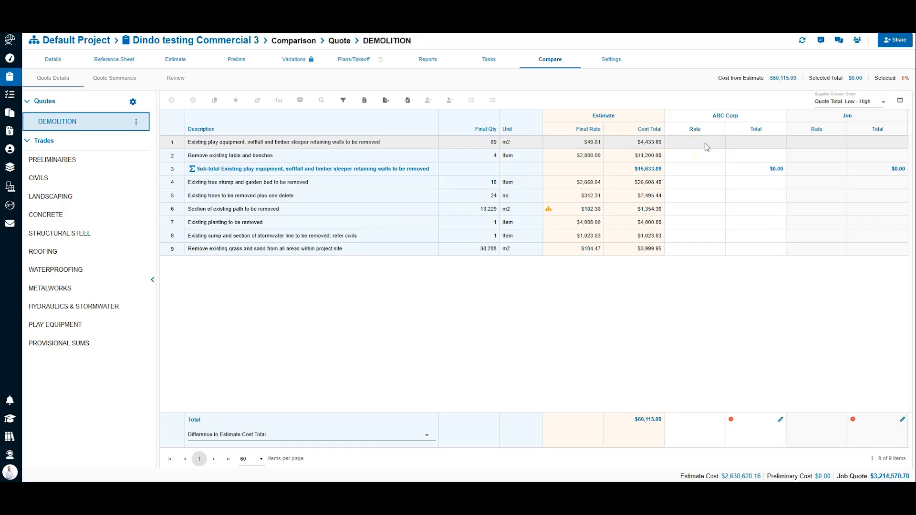
pyautogui.click(697, 116)
pyautogui.click(694, 151)
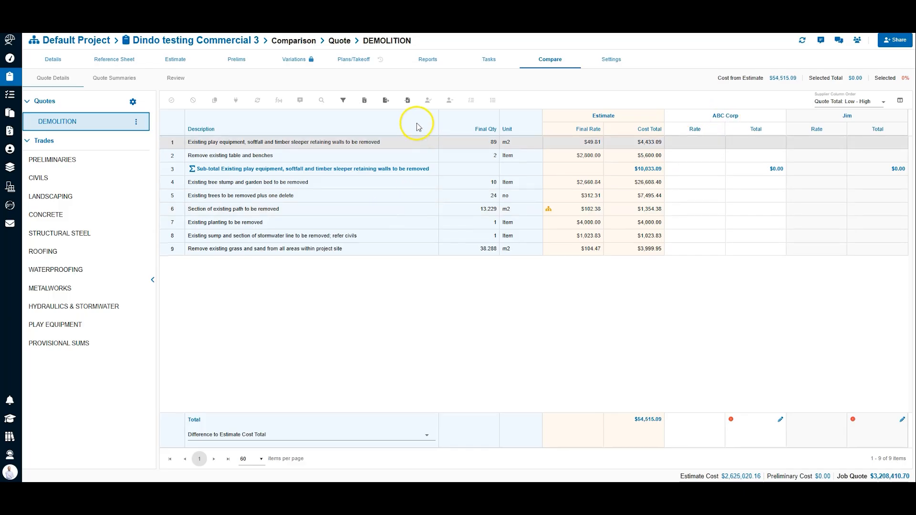
# Step: Load "DEMOLITION Quote - 14_11_2025, 14_38_49" as a supplier quote, using Sheet1 with its first row as the header
pyautogui.click(407, 101)
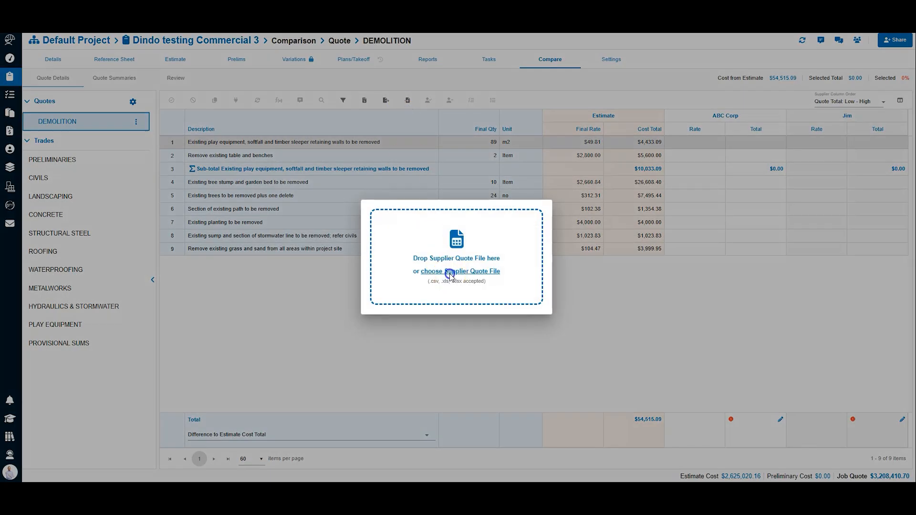
pyautogui.click(451, 276)
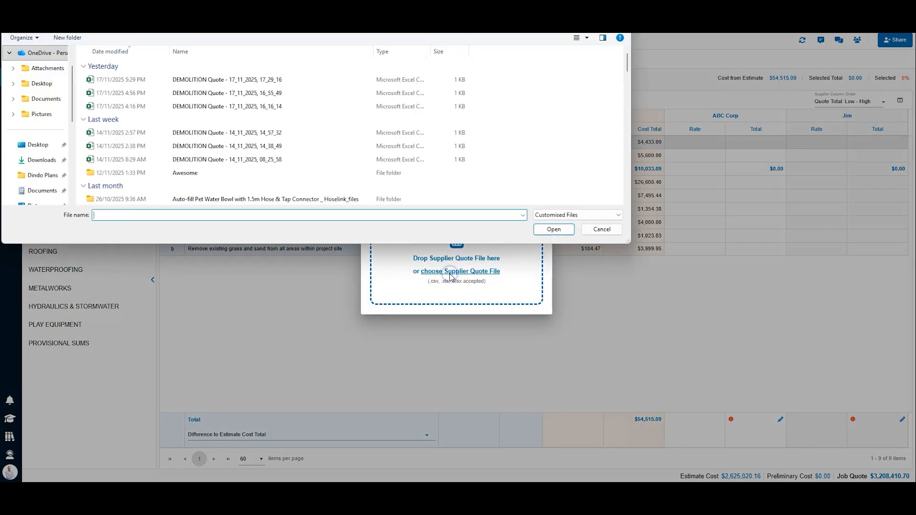
pyautogui.doubleClick(270, 160)
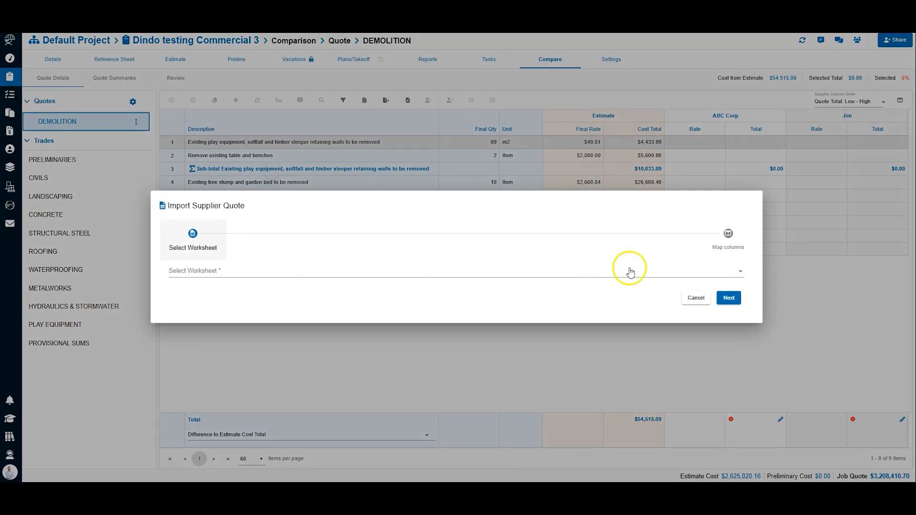
pyautogui.click(629, 272)
pyautogui.click(627, 283)
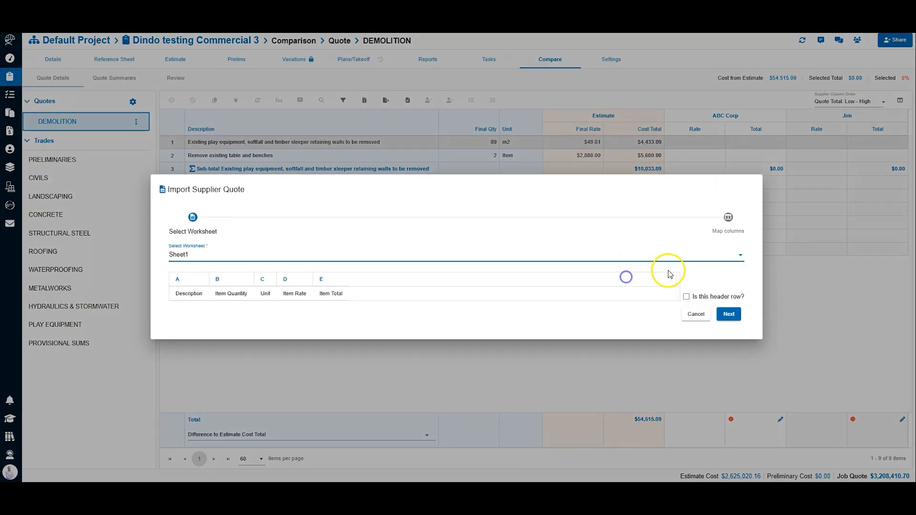
pyautogui.click(686, 297)
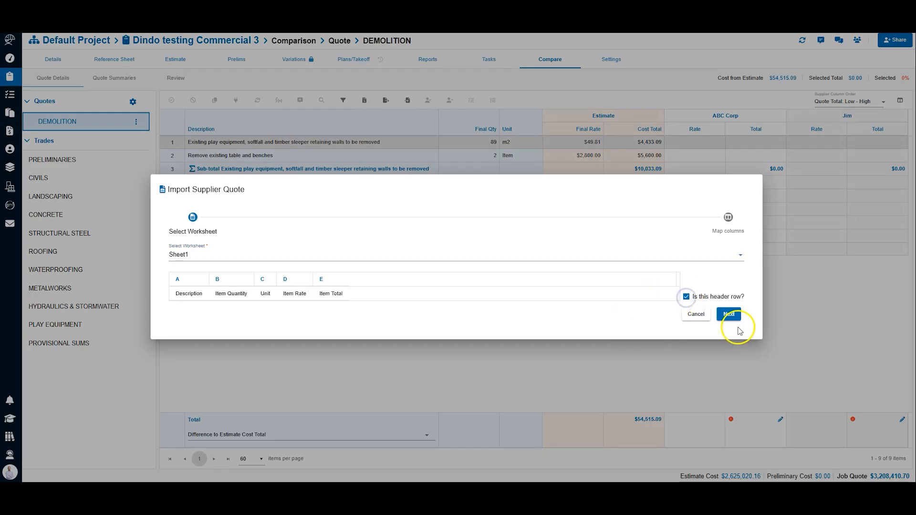
pyautogui.click(729, 315)
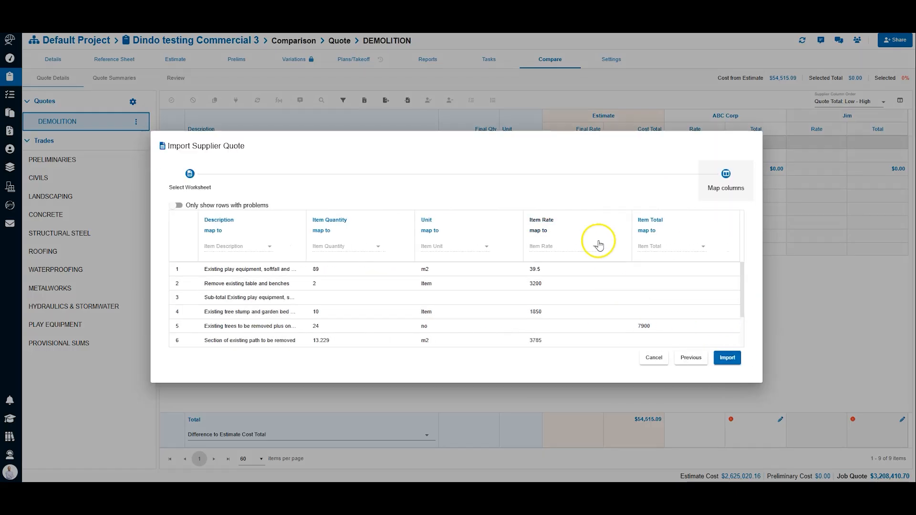
# Step: Import the mapped quote rows for ABC Corp, leaving totals for blank values blank
pyautogui.click(729, 359)
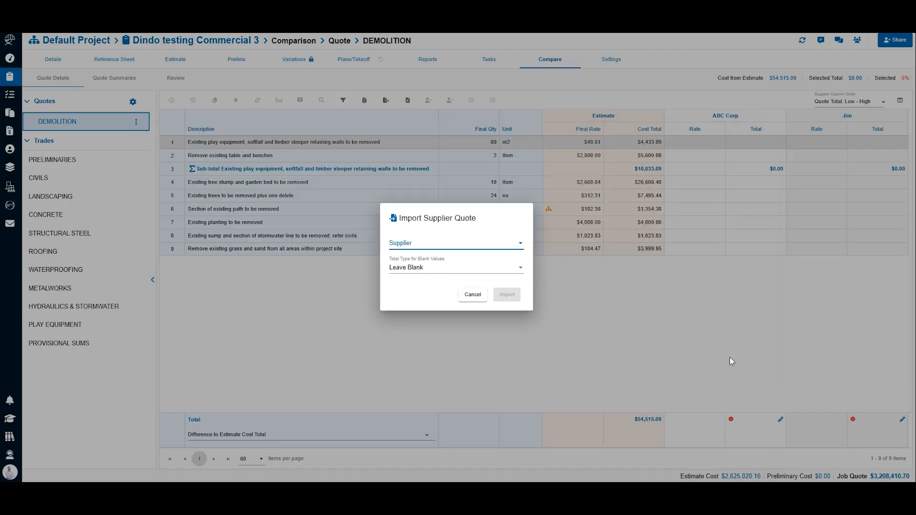
pyautogui.click(510, 247)
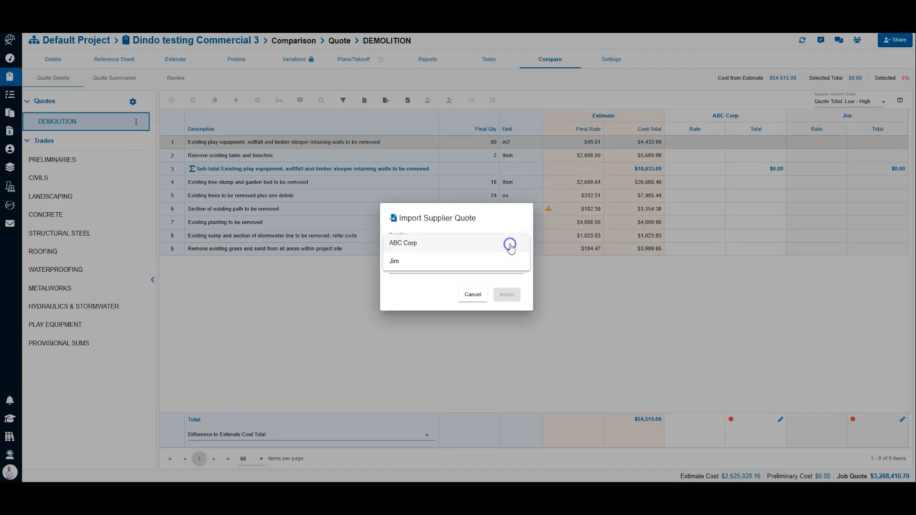
pyautogui.click(454, 244)
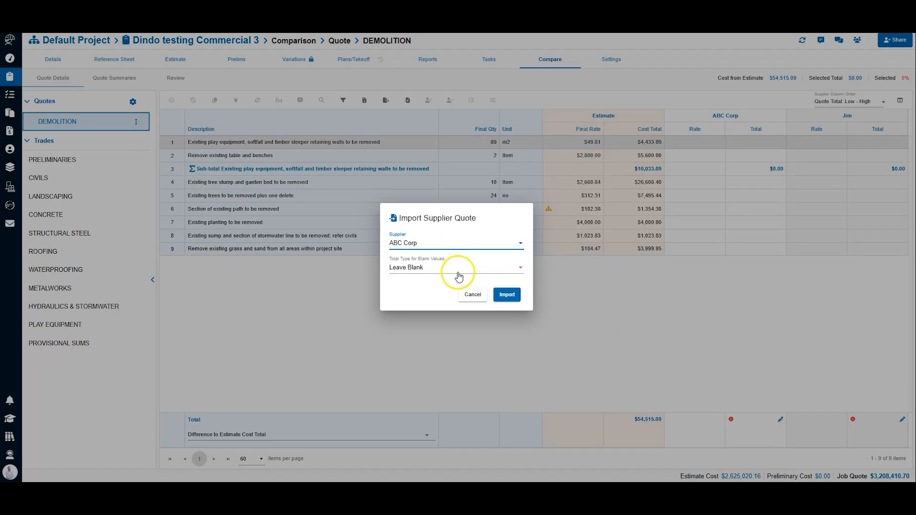
pyautogui.click(506, 294)
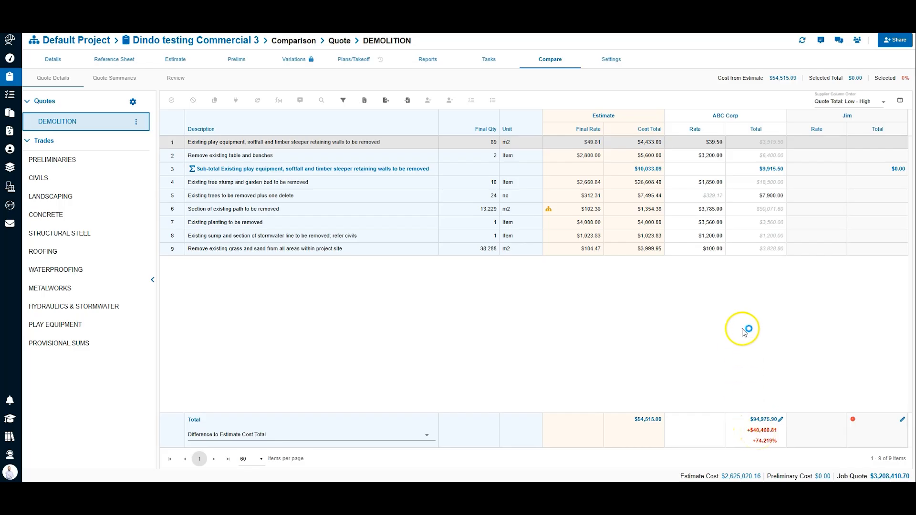
pyautogui.click(807, 154)
pyautogui.click(825, 146)
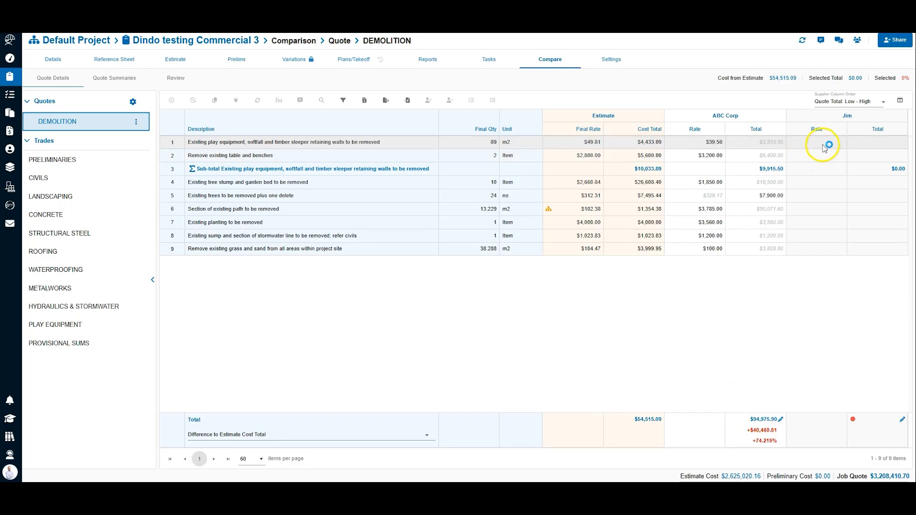
# Step: Set the second supplier's quote total to 53000, distributed pro rata based on Estimate Cost Totals
pyautogui.click(903, 421)
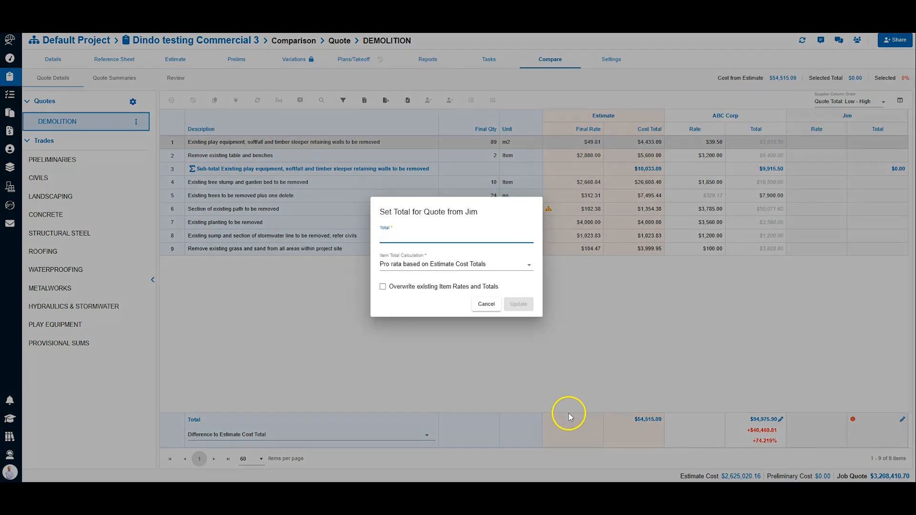
pyautogui.write('53')
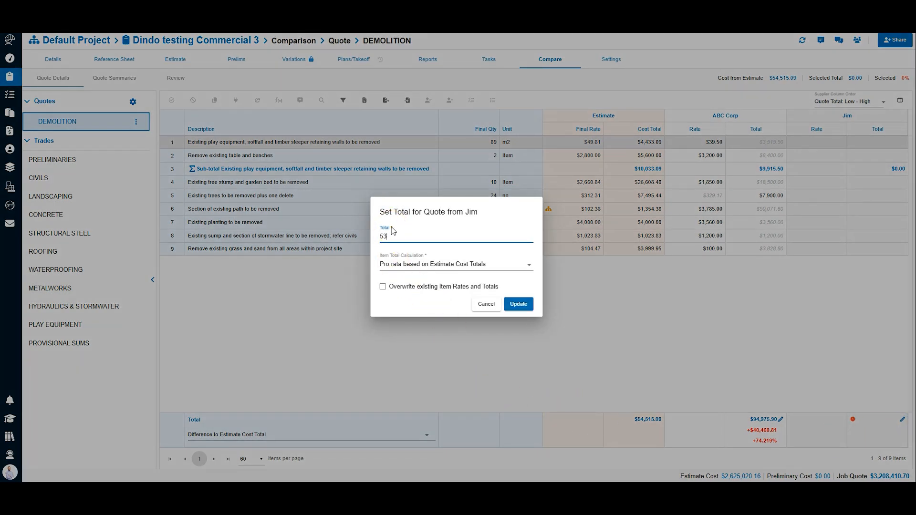
pyautogui.write('000')
pyautogui.click(439, 267)
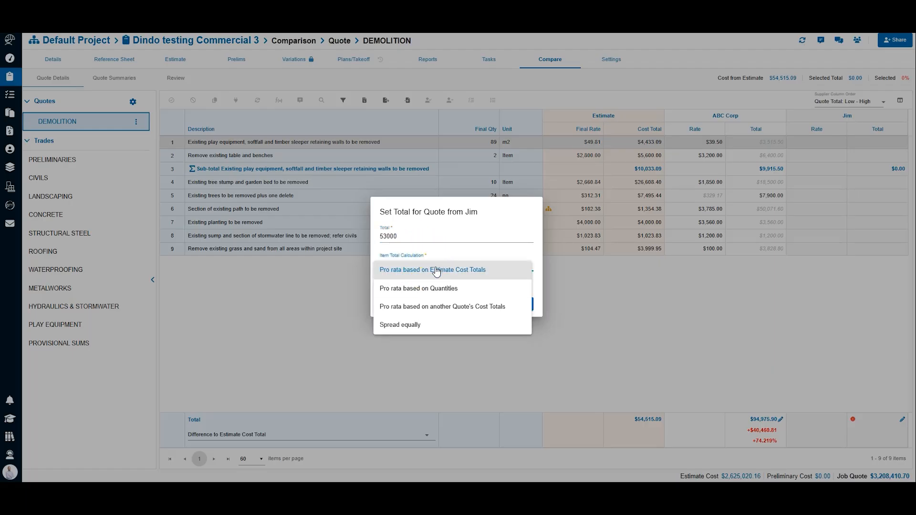
pyautogui.click(424, 270)
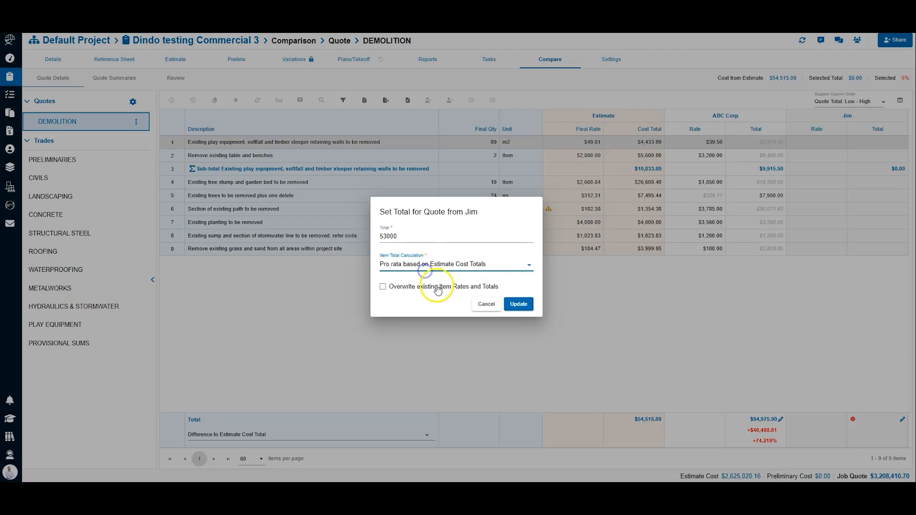
pyautogui.click(513, 305)
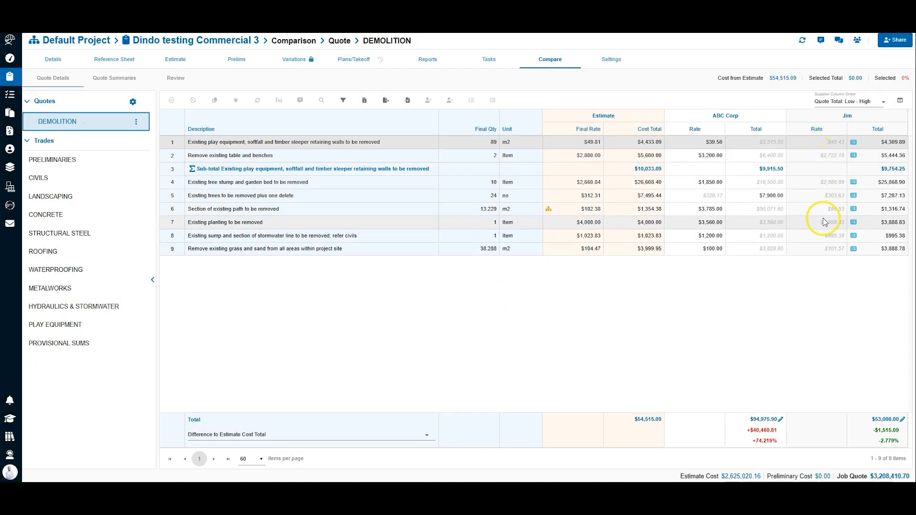
# Step: Set the second supplier's rate for "Remove existing table and benches" to 1450 and mark it as a plug
pyautogui.click(819, 160)
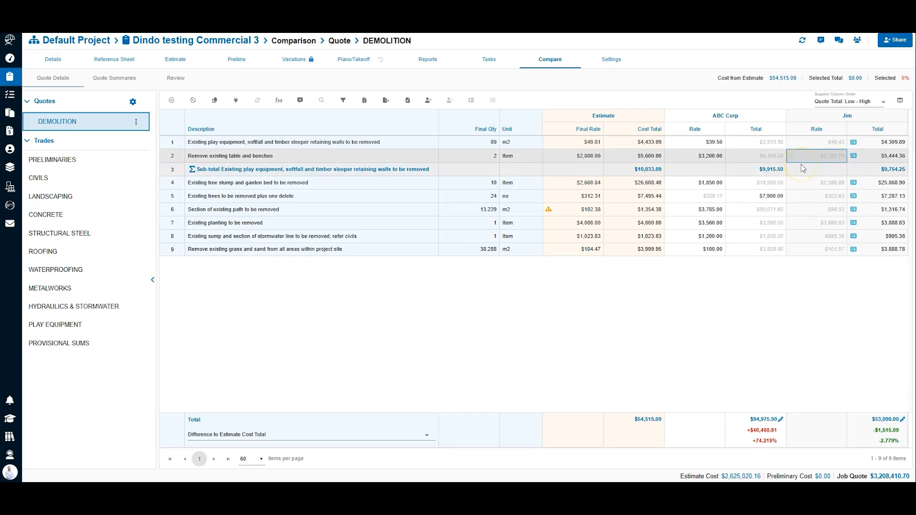
pyautogui.write('1,45')
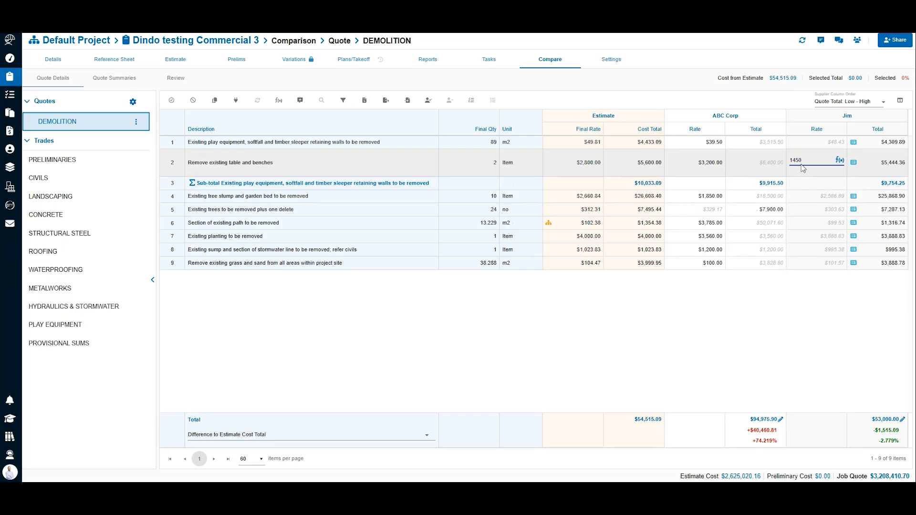
pyautogui.write('0')
pyautogui.press('Return')
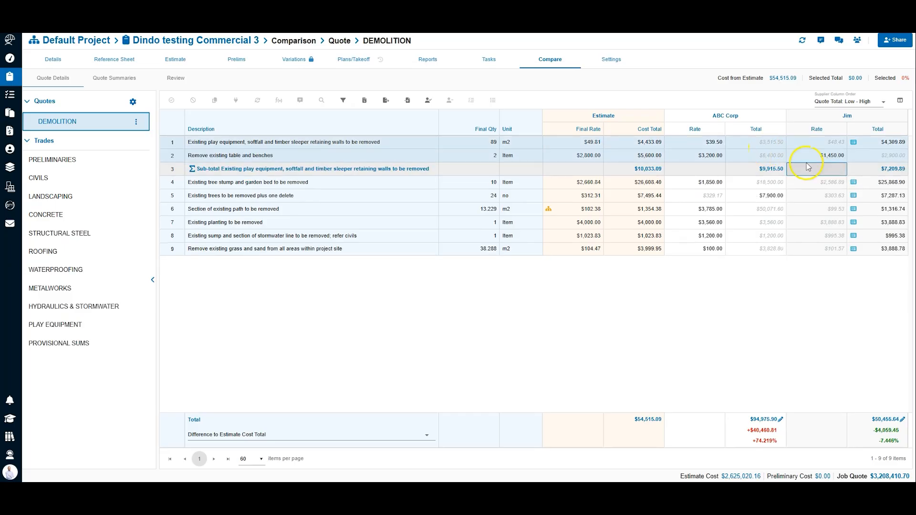
pyautogui.rightClick(808, 158)
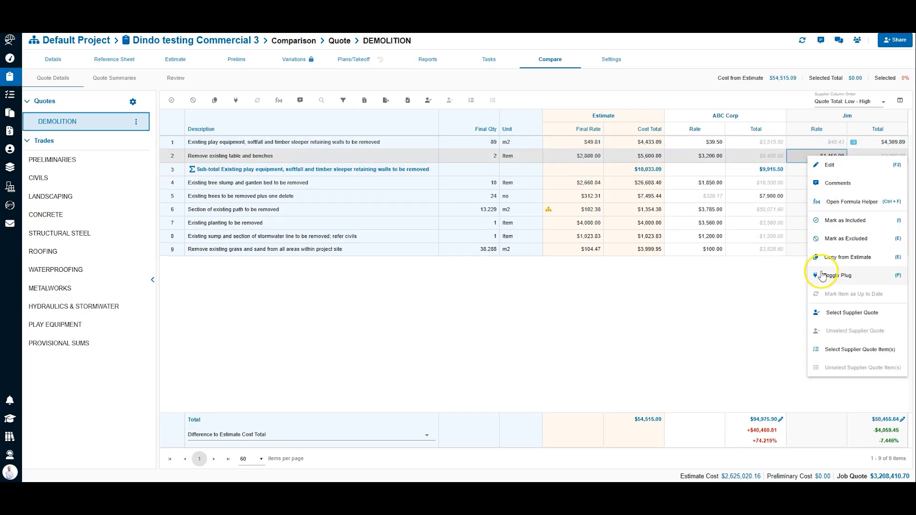
pyautogui.click(824, 278)
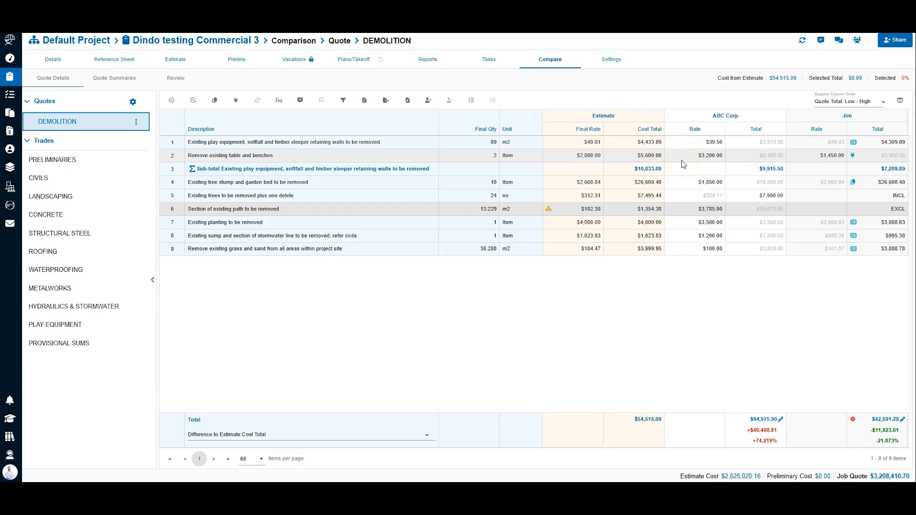
# Step: Select ABC Corp's entire supplier quote for the Demolition group
pyautogui.click(682, 145)
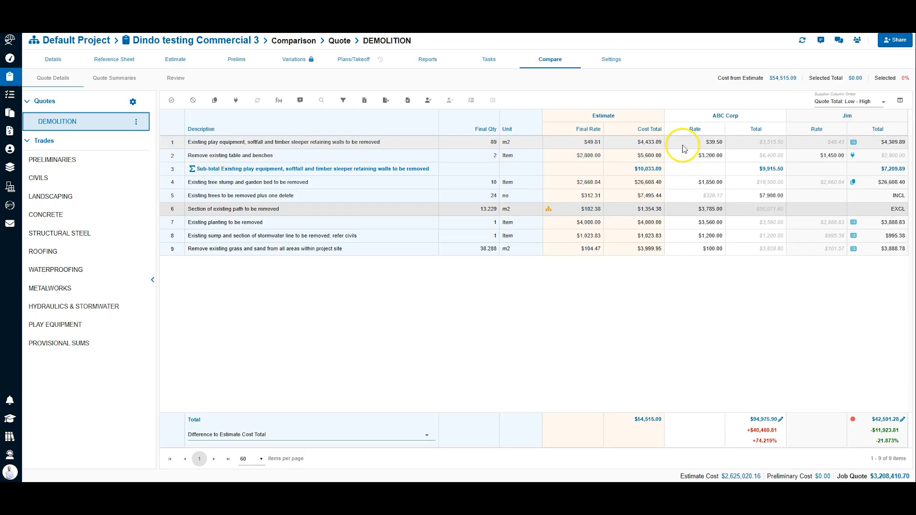
pyautogui.rightClick(683, 146)
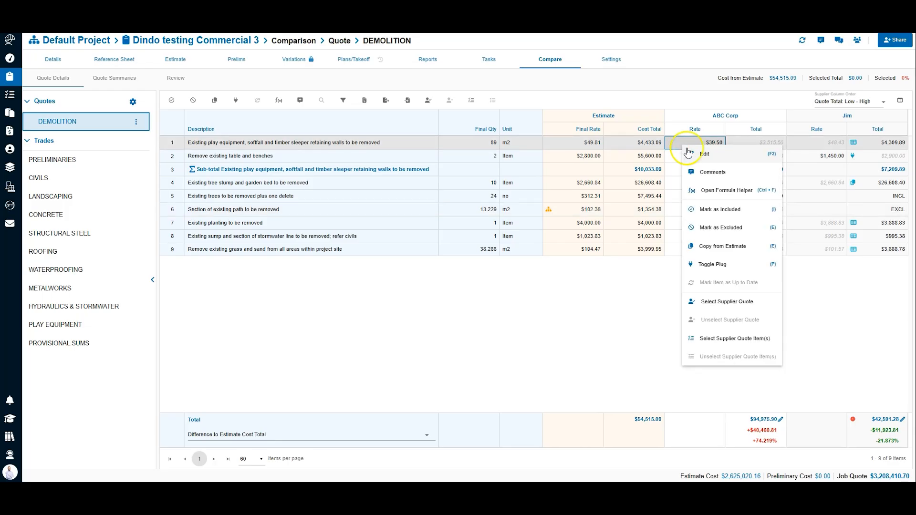
pyautogui.click(724, 307)
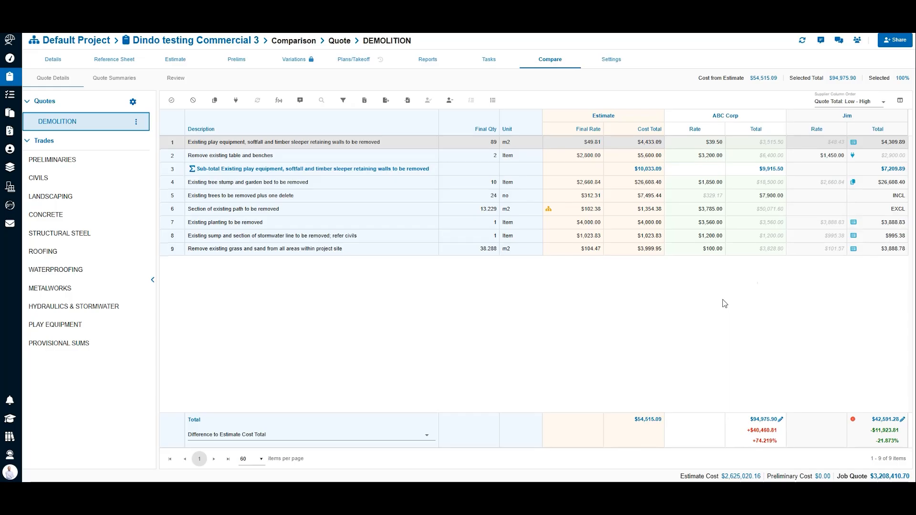
# Step: Select the second supplier's quote items for the tree stump and garden bed removal and the existing sump and stormwater line removal
pyautogui.click(390, 208)
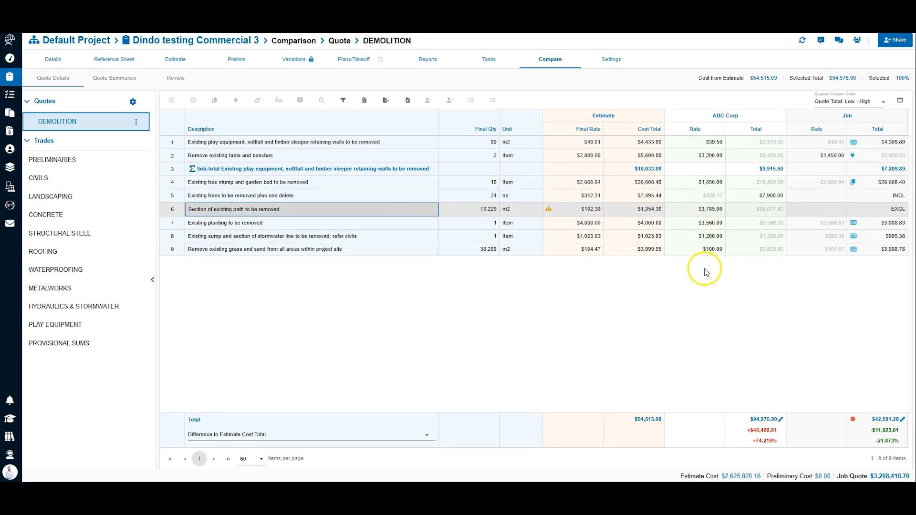
pyautogui.click(697, 196)
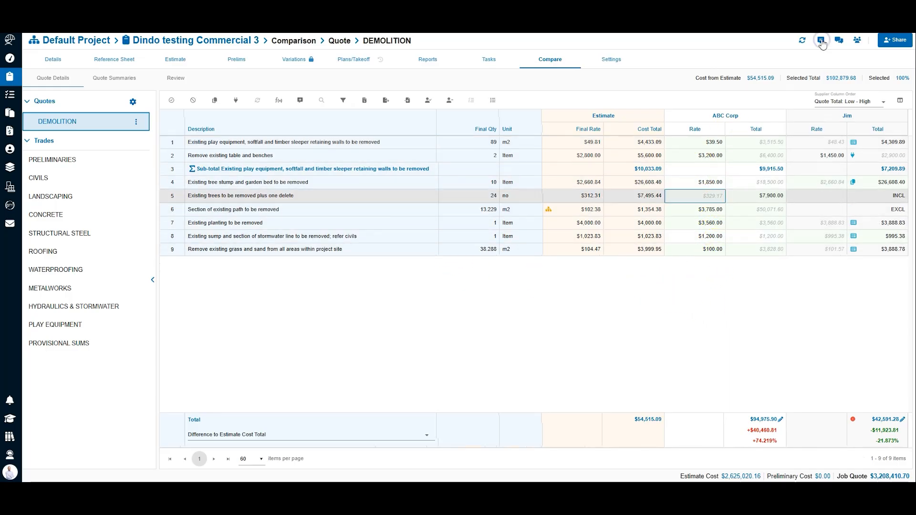
pyautogui.click(858, 41)
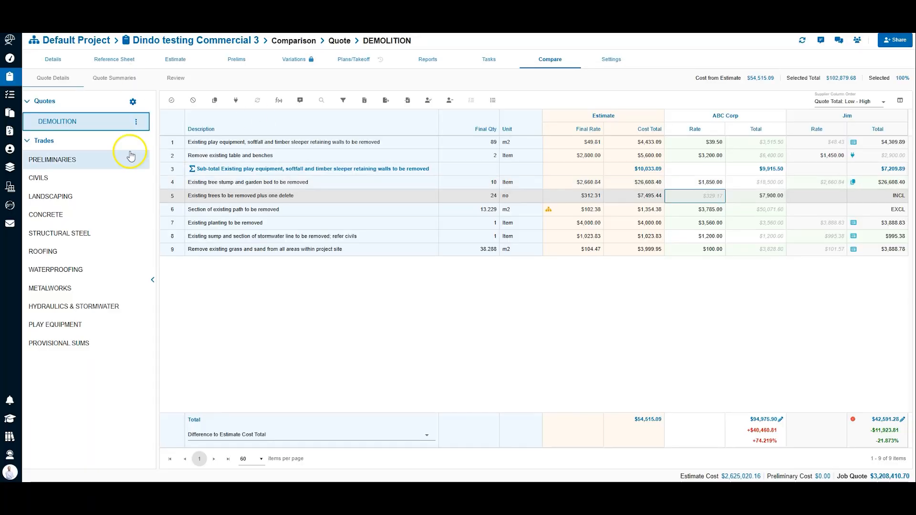
# Step: Examine the Demolition quote summary, comparing each supplier's total and its share of the selected total breakdown
pyautogui.click(119, 79)
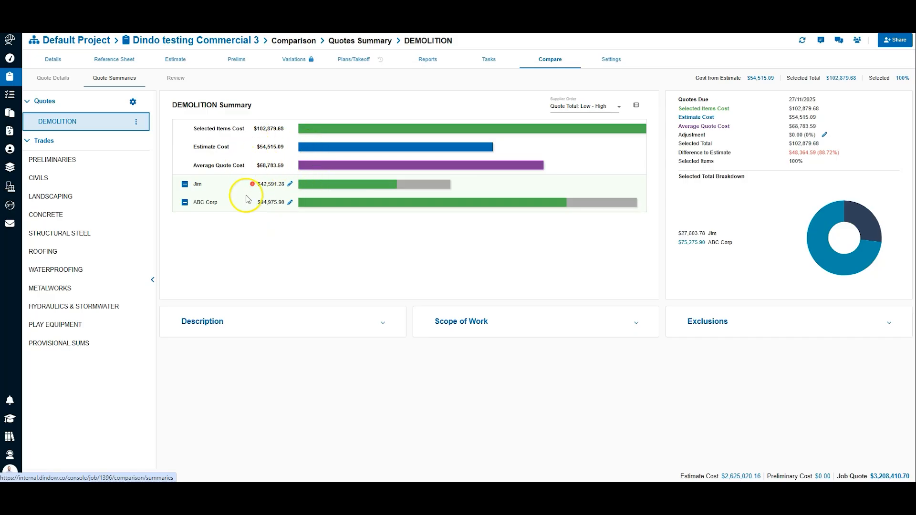
pyautogui.moveTo(308, 186)
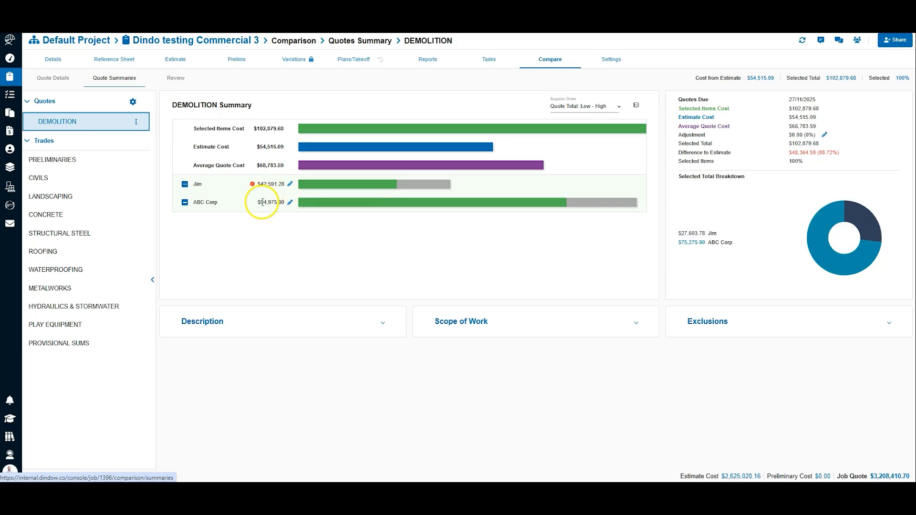
pyautogui.moveTo(314, 205)
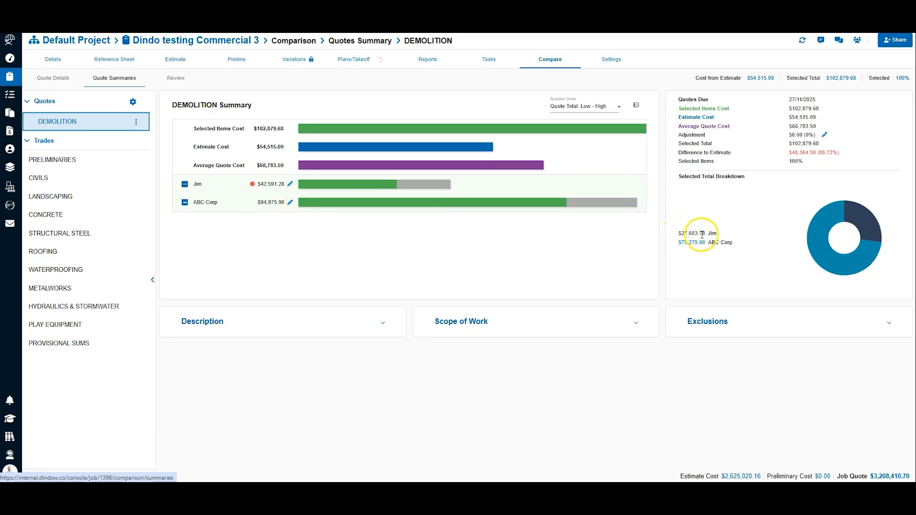
pyautogui.moveTo(820, 226)
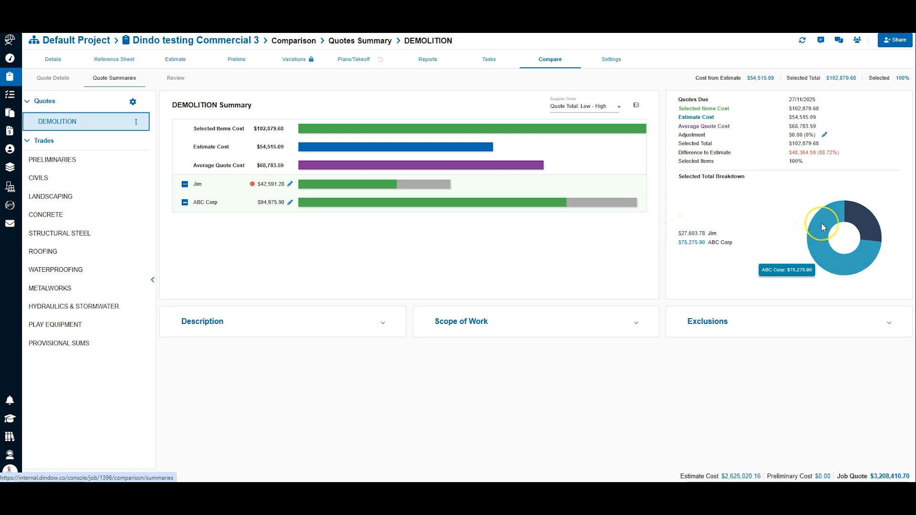
pyautogui.moveTo(855, 216)
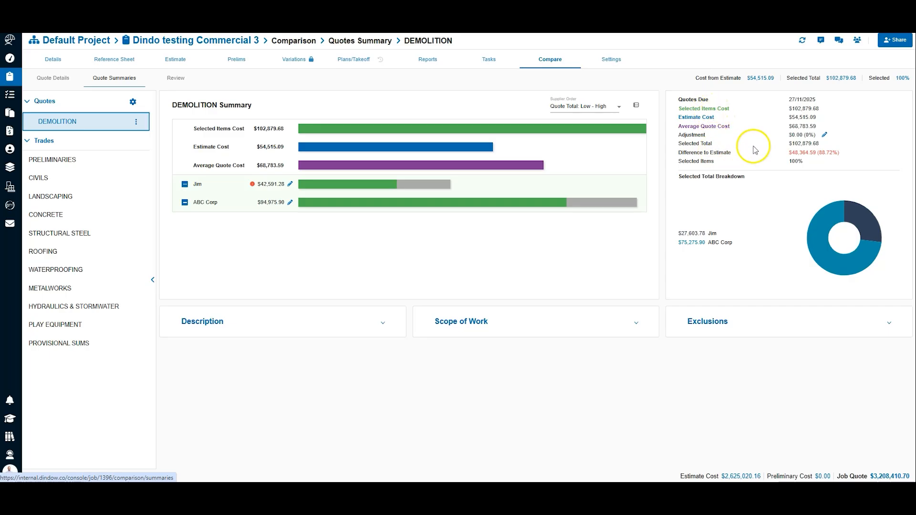
# Step: Set the adjustment amount for the Demolition quote group to 6000
pyautogui.click(825, 136)
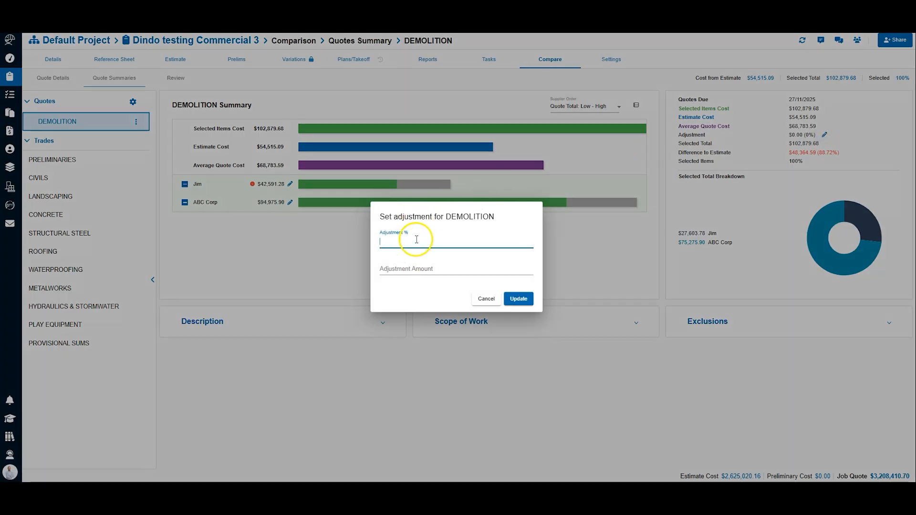
pyautogui.write('5')
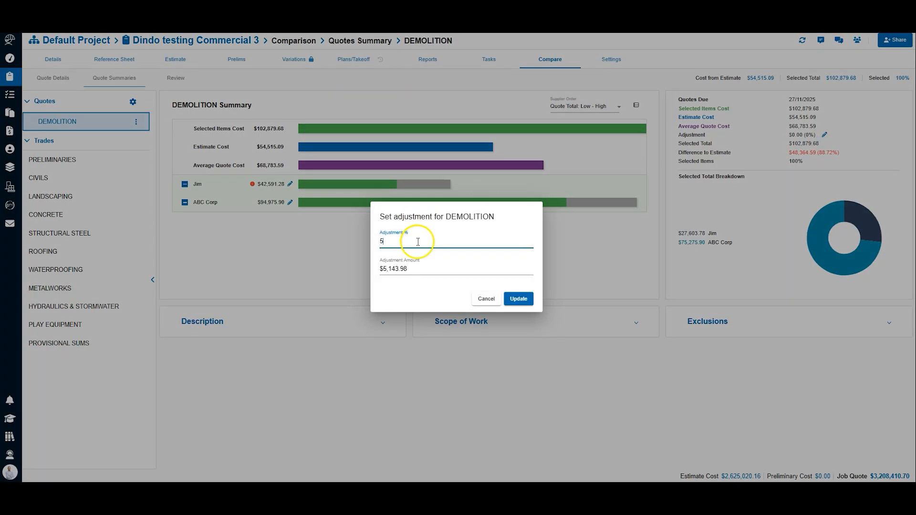
pyautogui.click(410, 272)
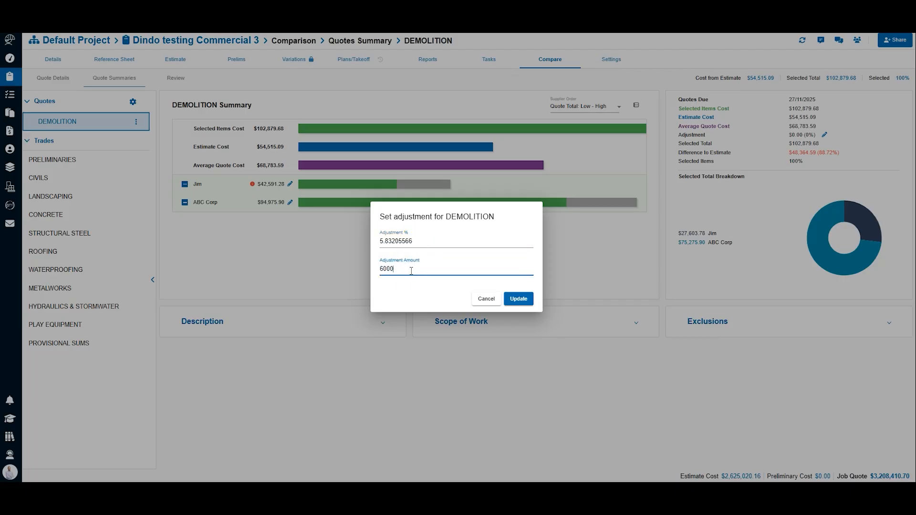
pyautogui.click(515, 299)
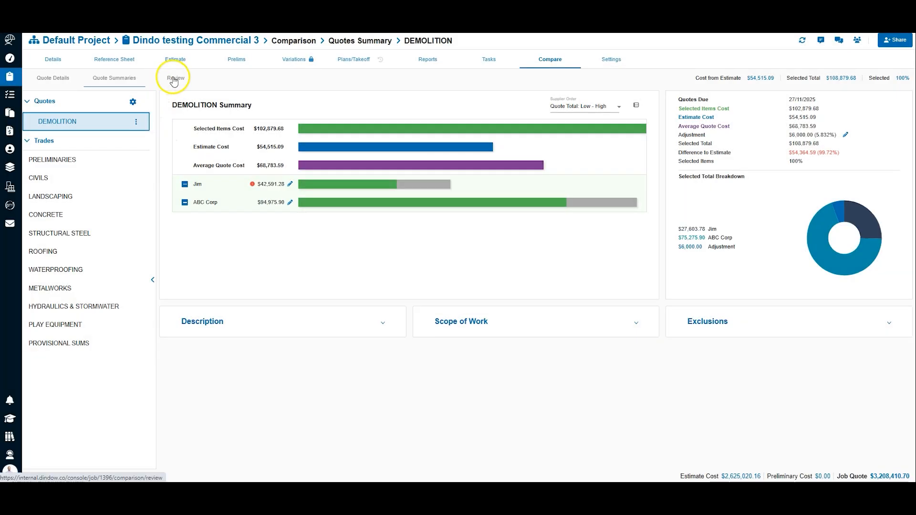
# Step: Examine the Demolition group's selected cost, adjustment and difference in the comparison review, and open its quote details
pyautogui.click(175, 80)
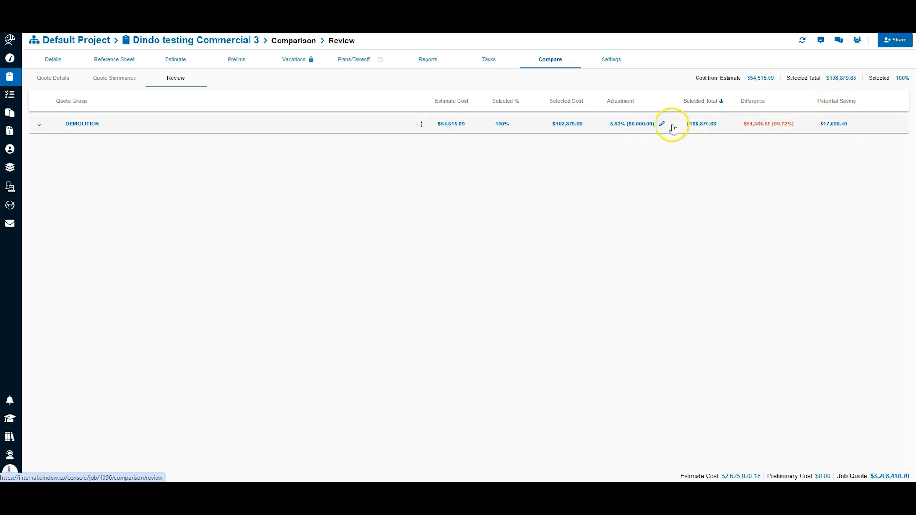
pyautogui.click(634, 126)
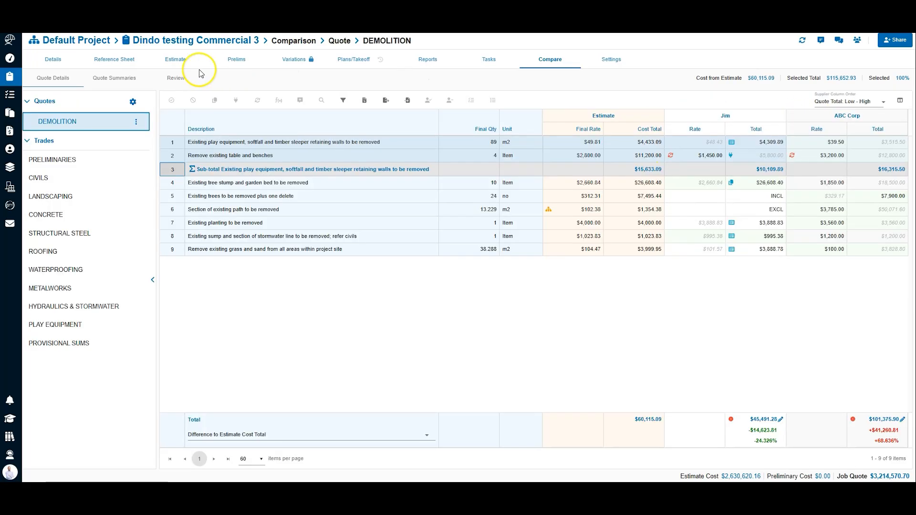
# Step: Show the selected quote rates and totals alongside the estimate values in the Demolition estimate
pyautogui.click(177, 60)
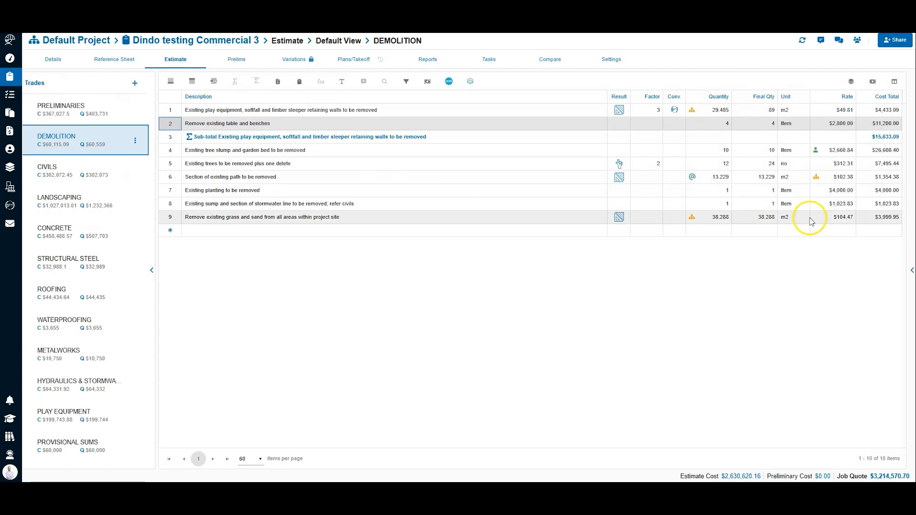
pyautogui.click(873, 83)
pyautogui.click(832, 121)
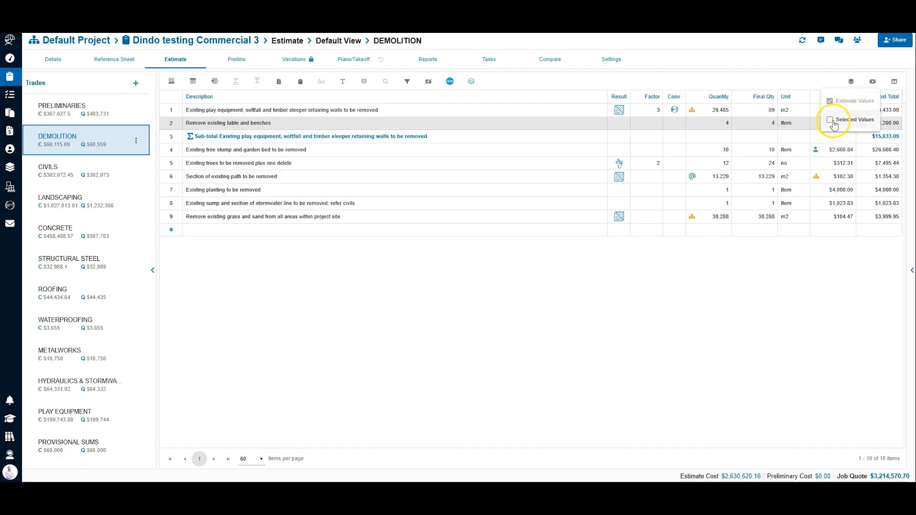
pyautogui.click(800, 267)
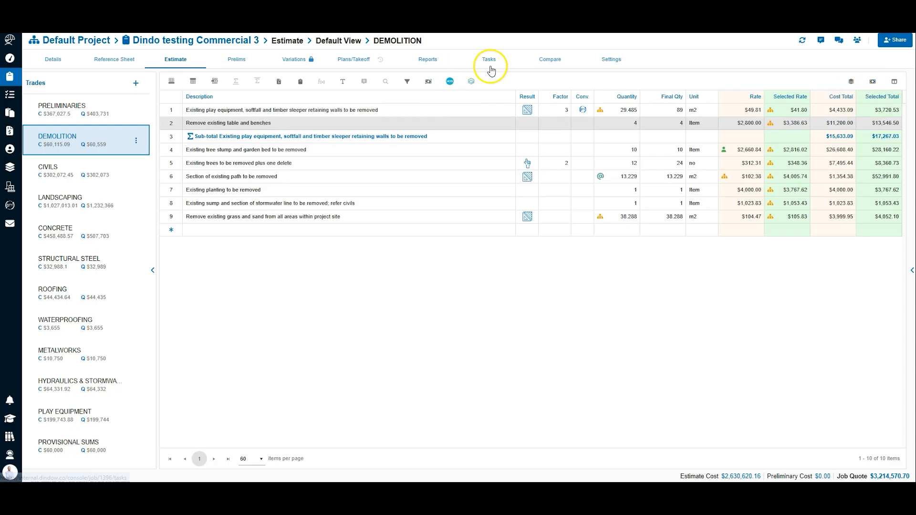
# Step: Return to the Demolition quote comparison and turn on the display of the Selected columns
pyautogui.click(542, 61)
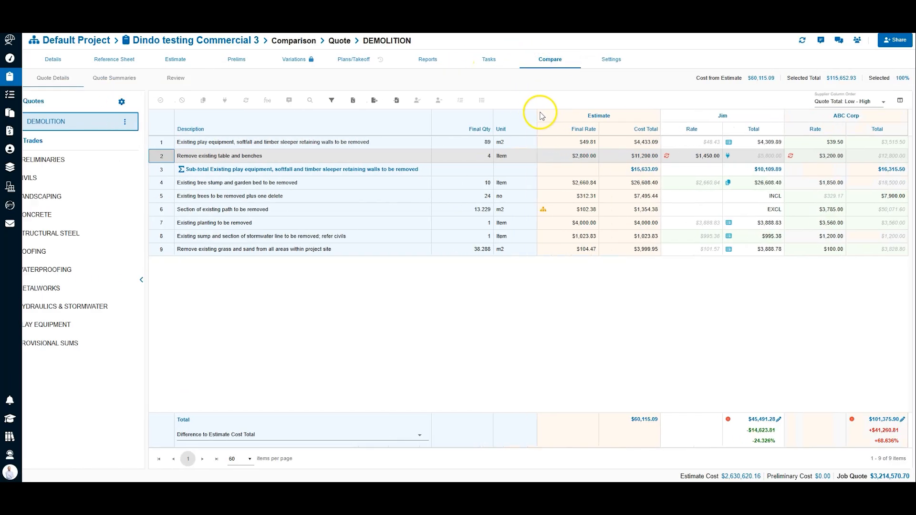
pyautogui.click(900, 103)
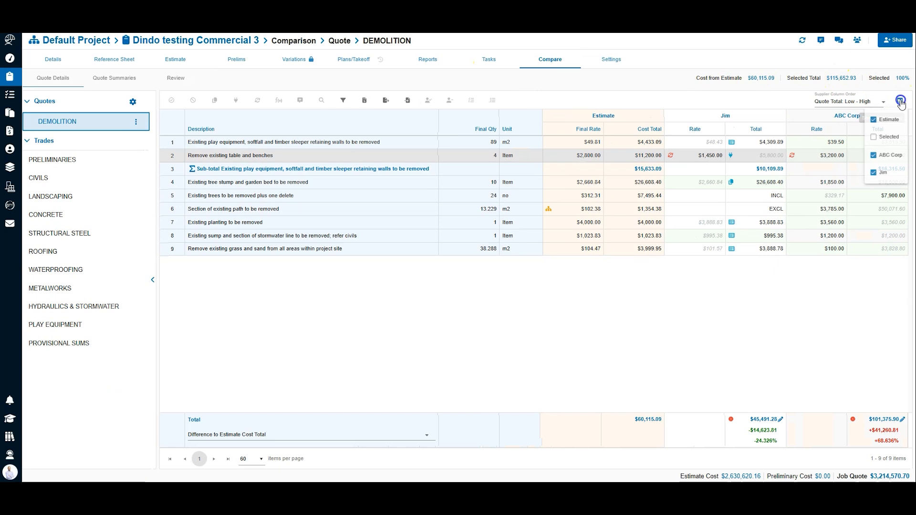
pyautogui.click(878, 139)
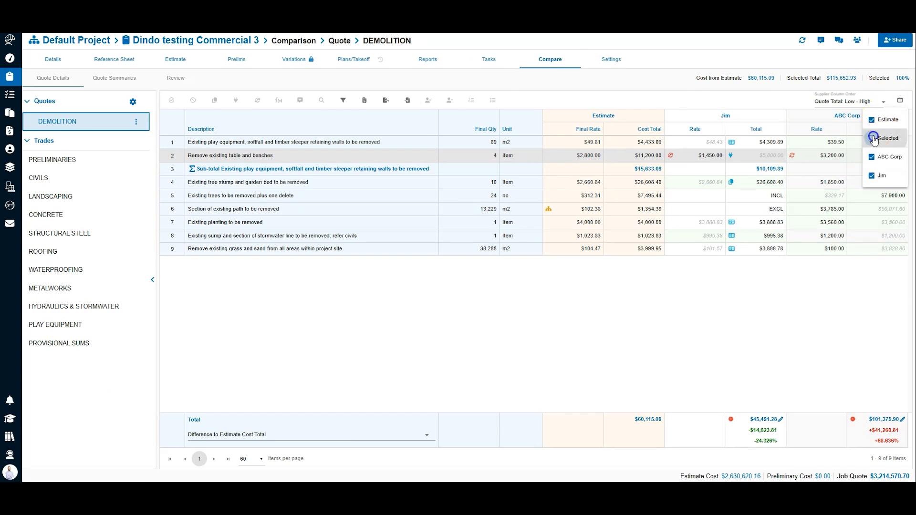